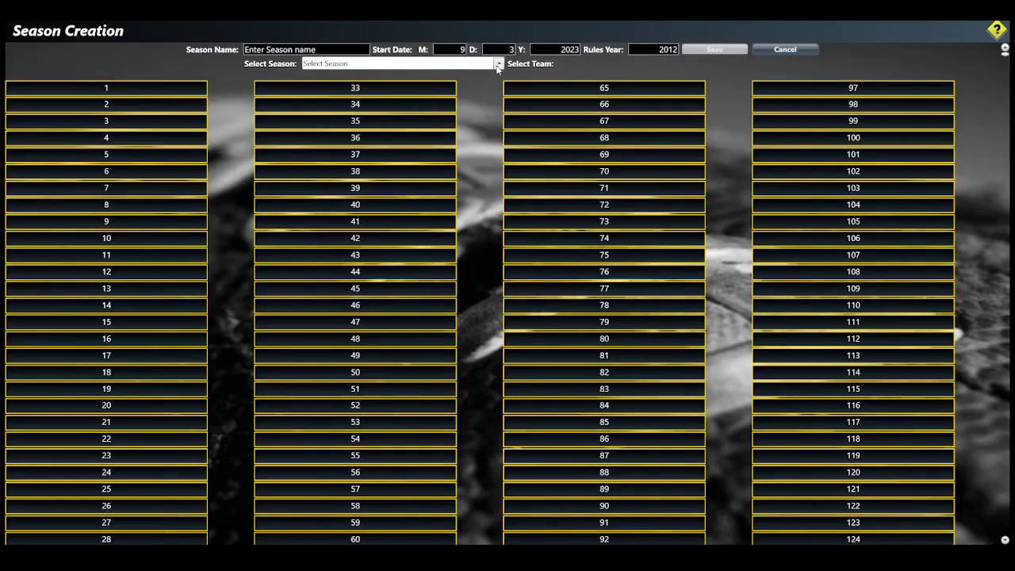
- Choose Team - 2022 as the source season and name the new season 2022 Tournament
click(381, 253)
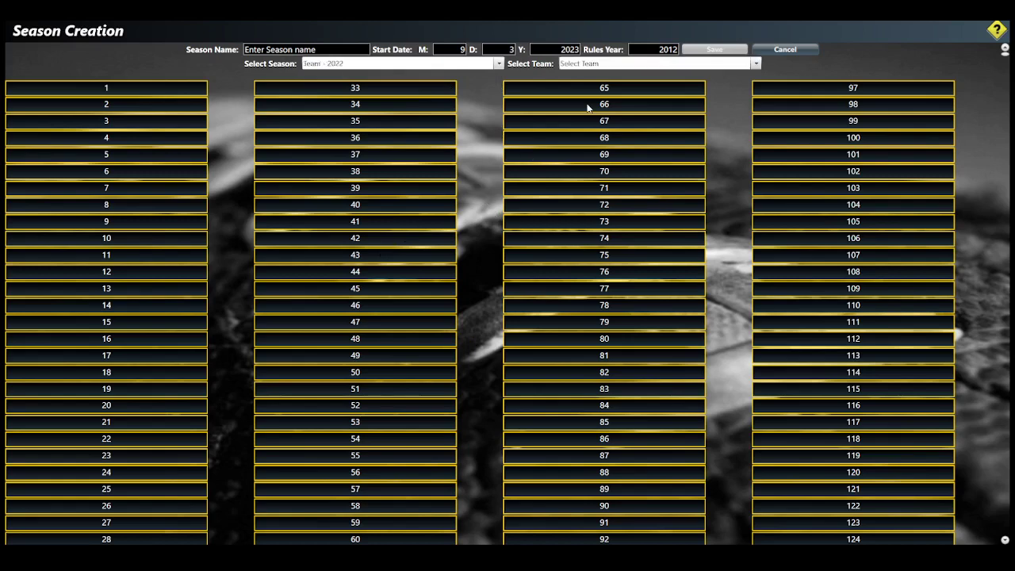
click(328, 48)
text(2022)
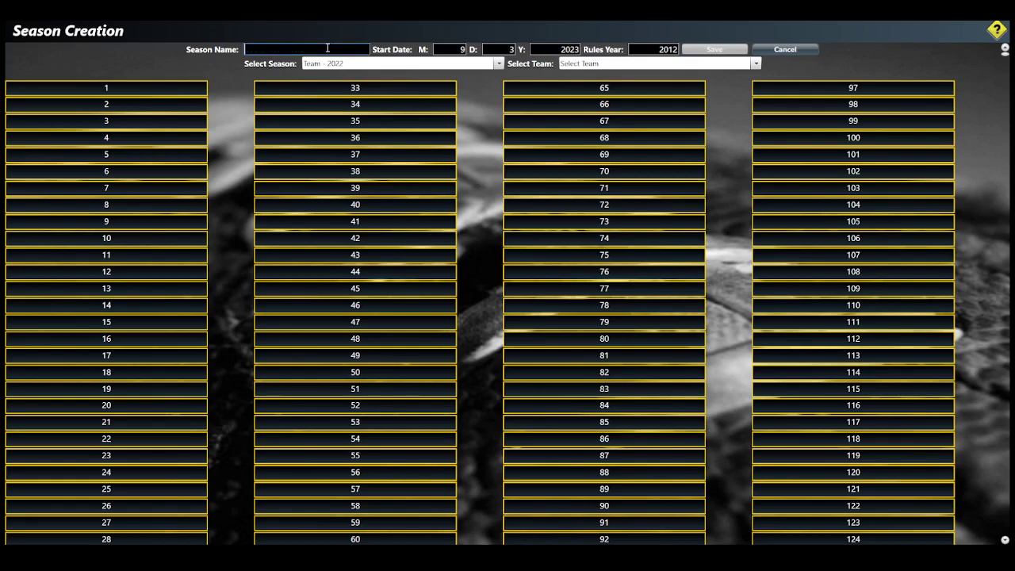
text( Tournament)
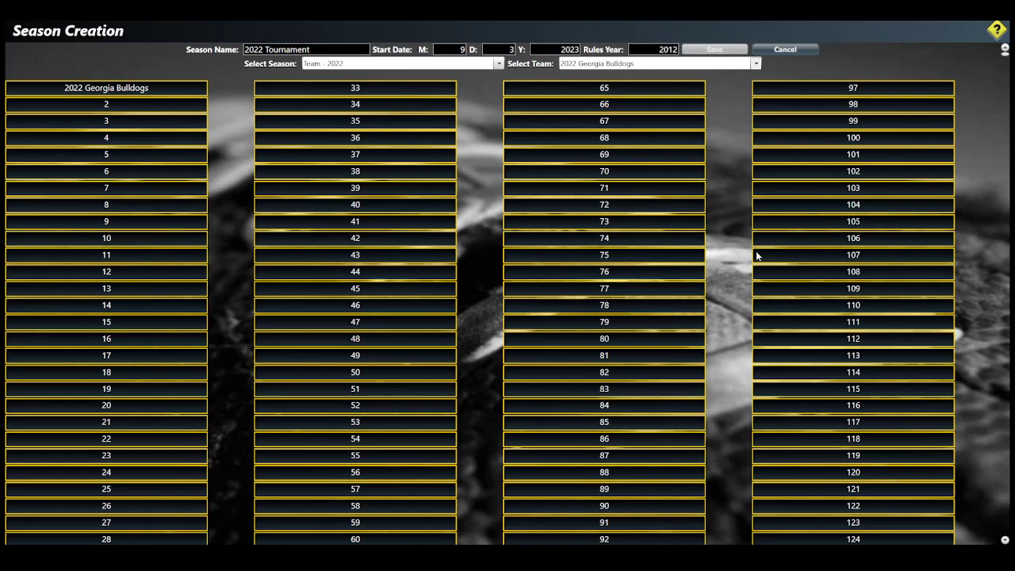
- Add the 2022 Michigan, Ohio St, Alabama, Penn St, Tennessee and TCU teams to slots 2 through 7
key(Down)
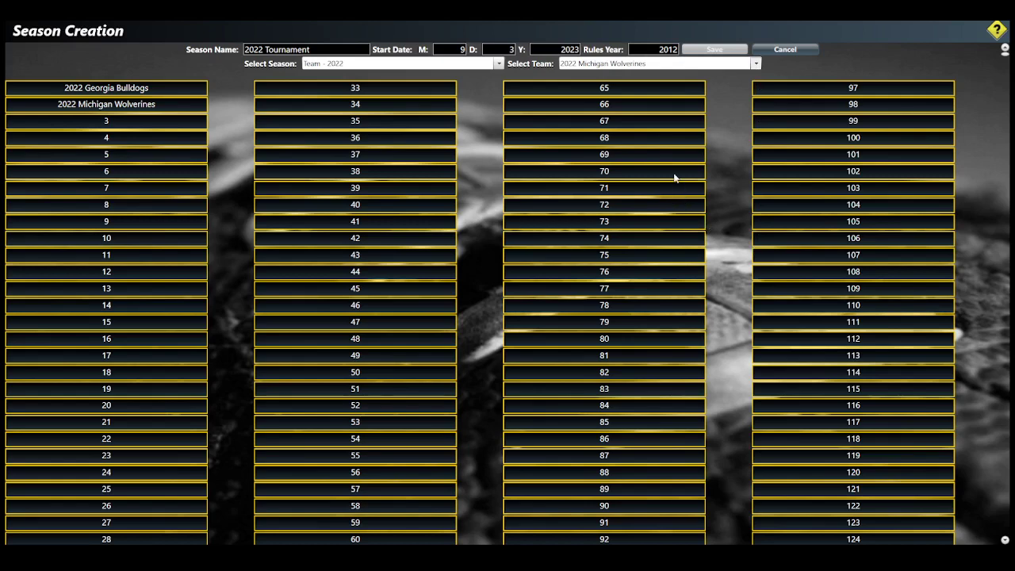
key(Down)
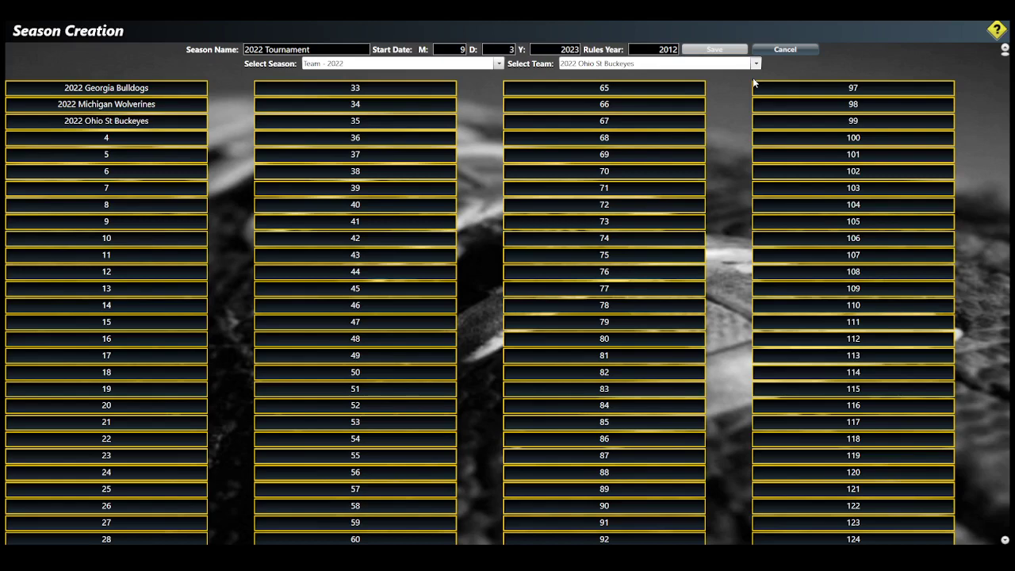
key(Down)
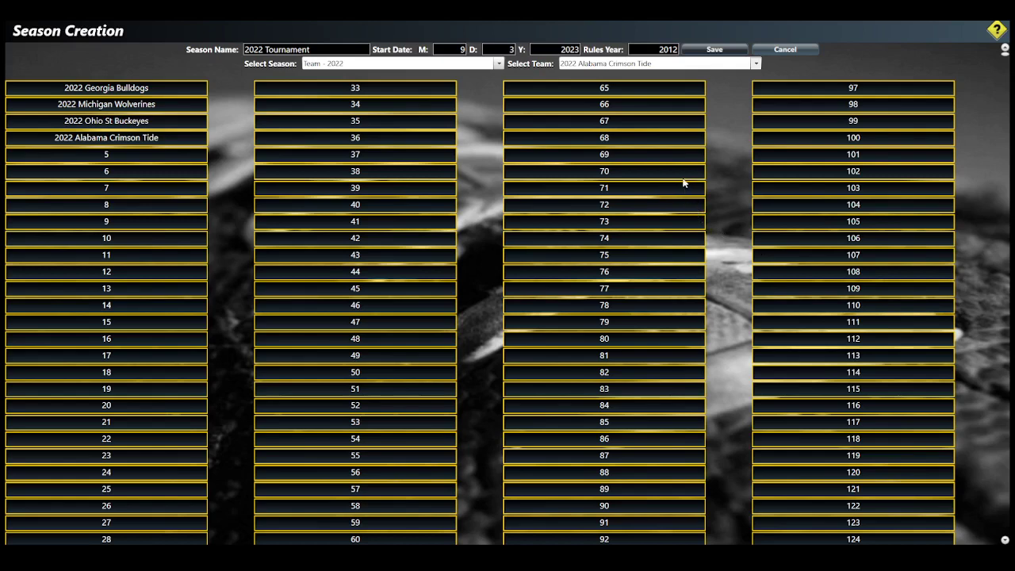
key(Down)
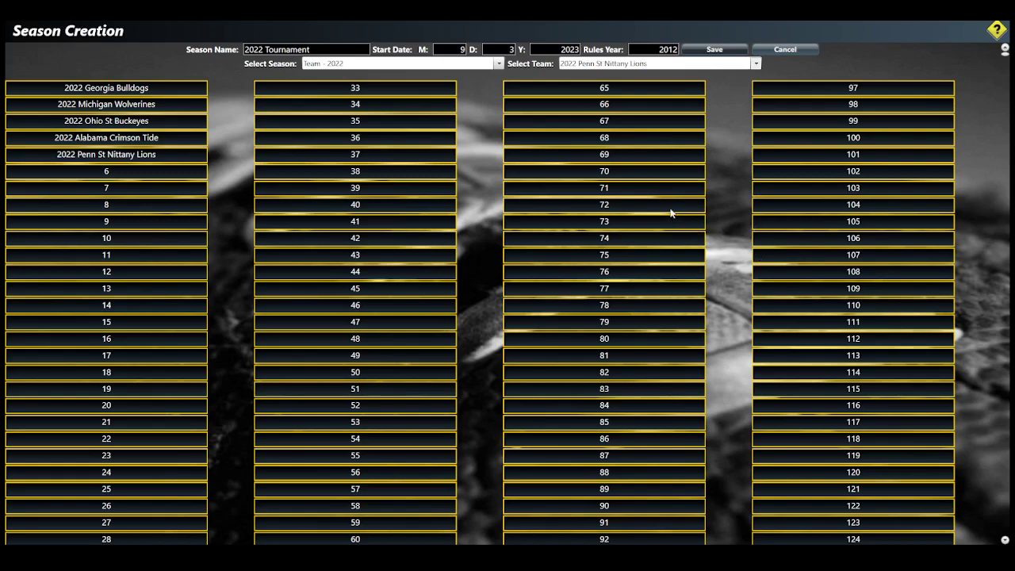
key(Down)
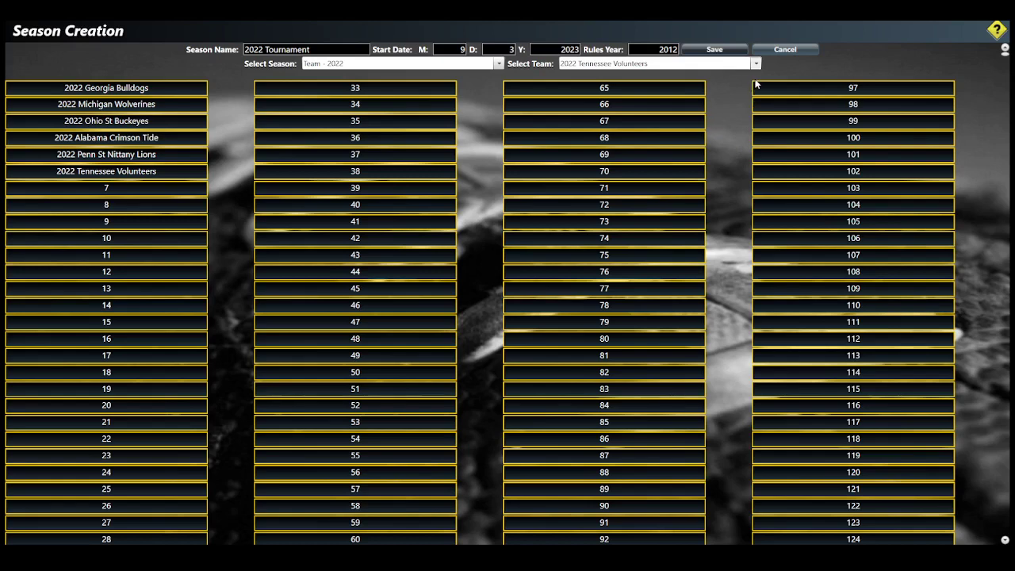
key(Down)
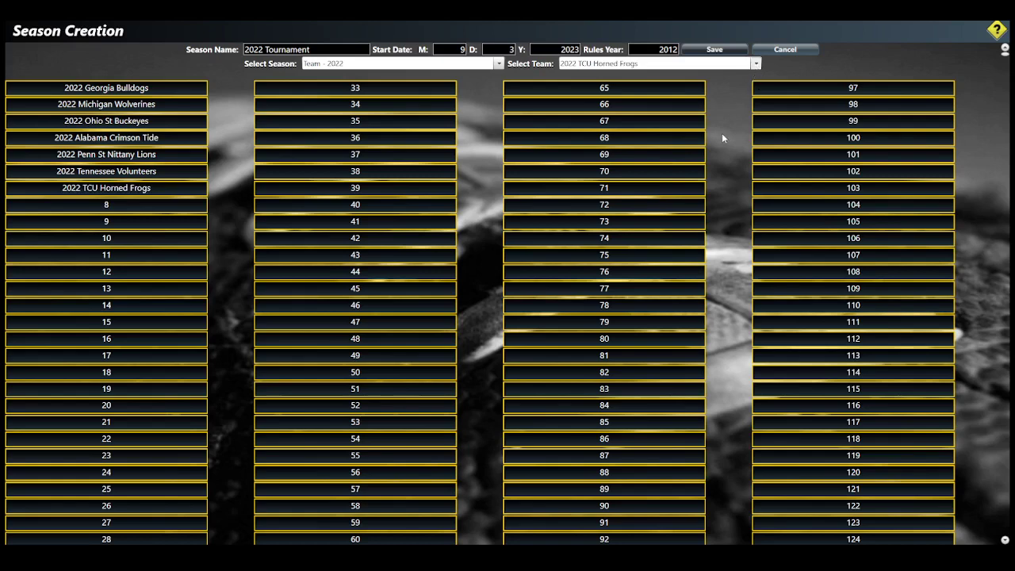
- Add the 2022 Texas, Kansas St, Utah, Florida St, Clemson, Oregon and Oregon St teams to slots 8 through 14
click(689, 221)
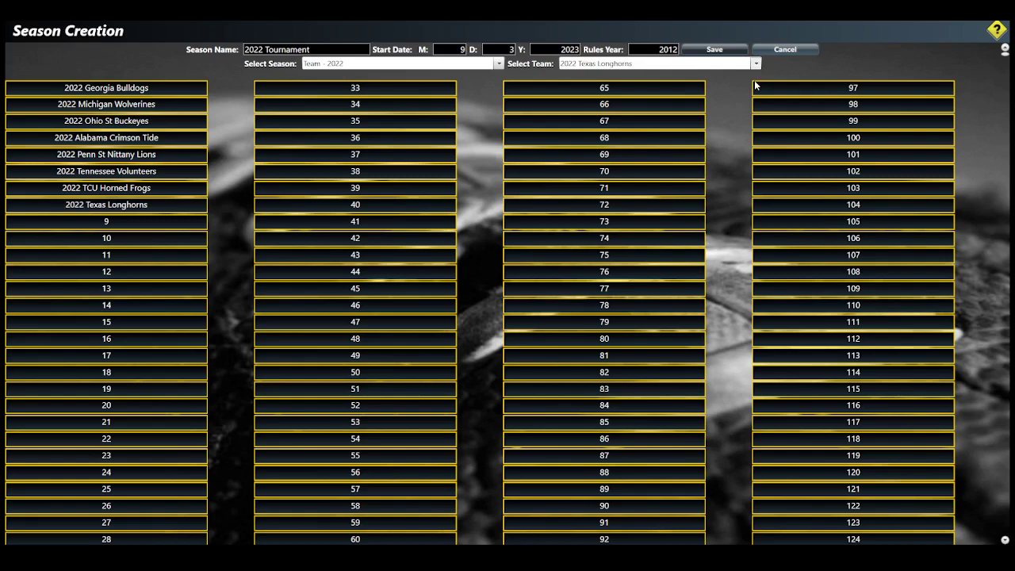
click(652, 195)
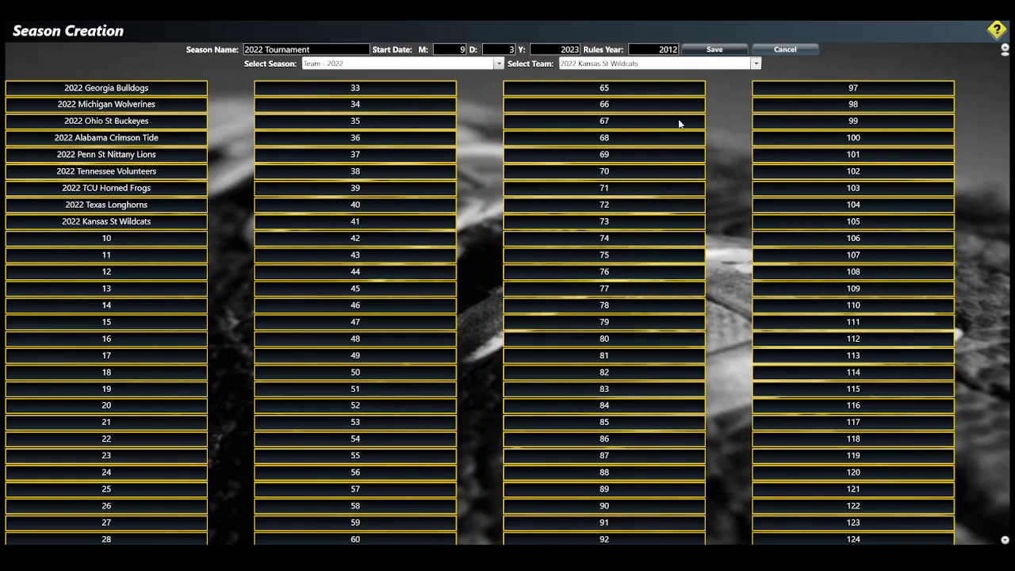
key(Down)
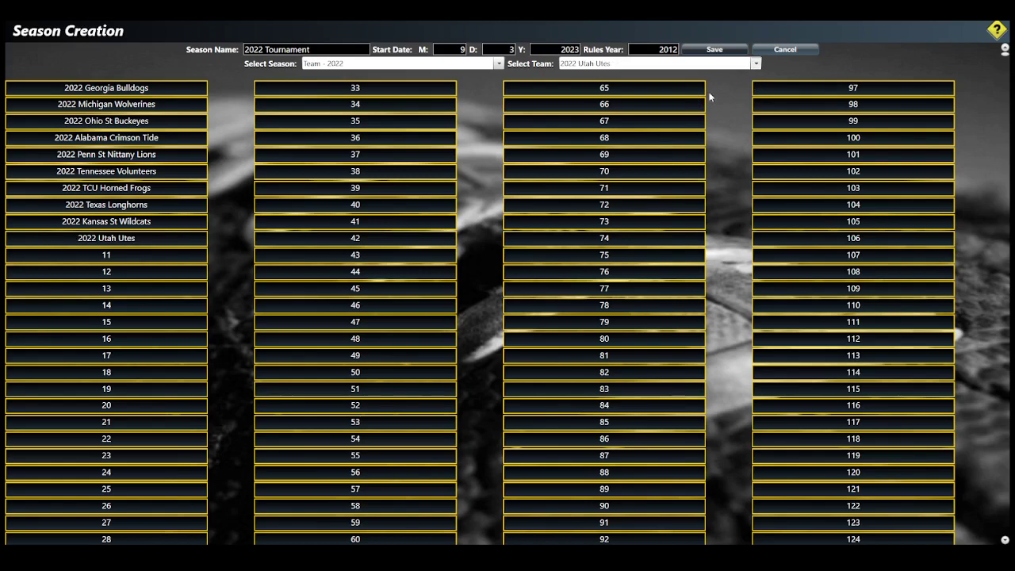
key(Down)
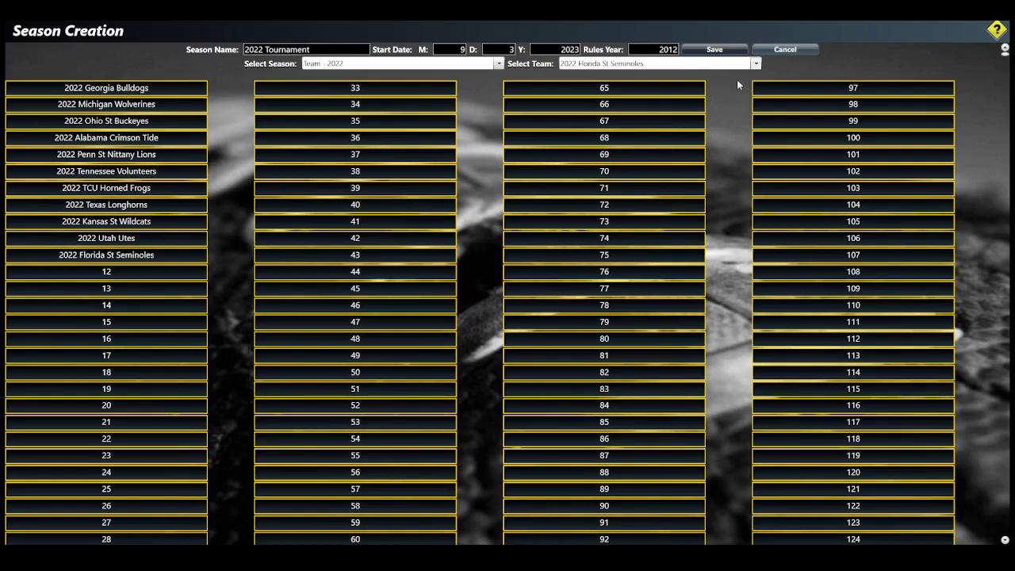
key(Down)
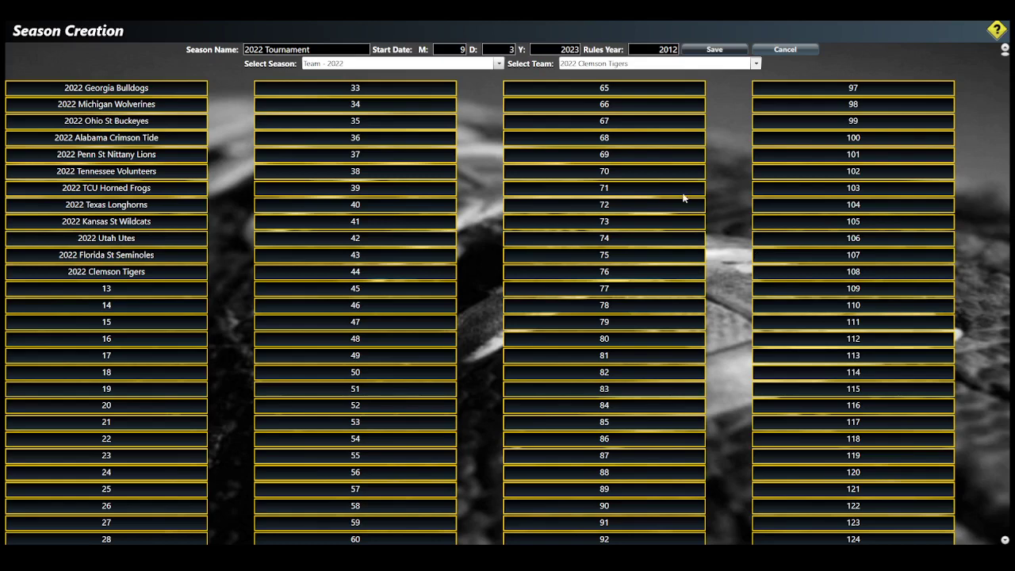
key(Down)
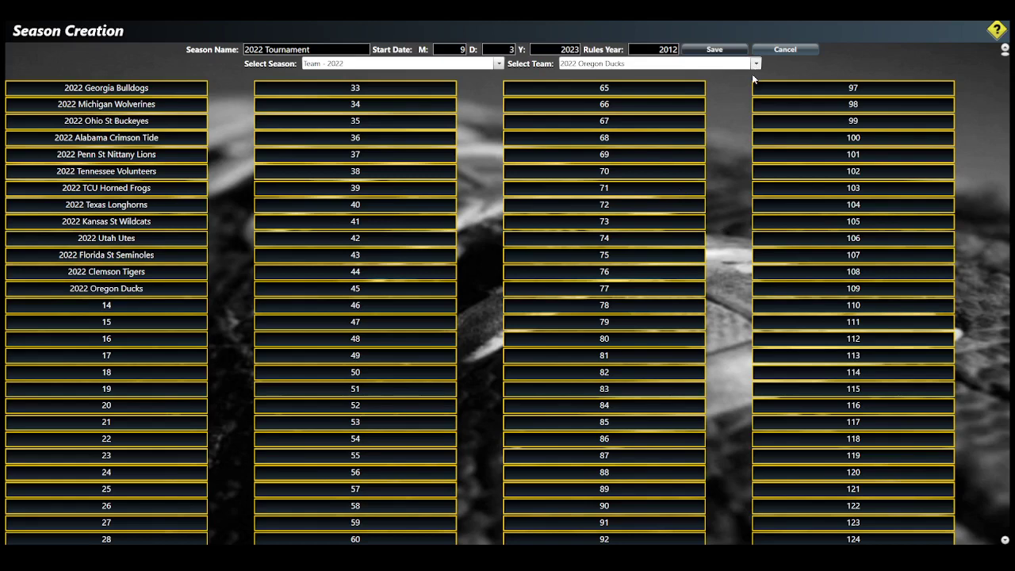
key(Down)
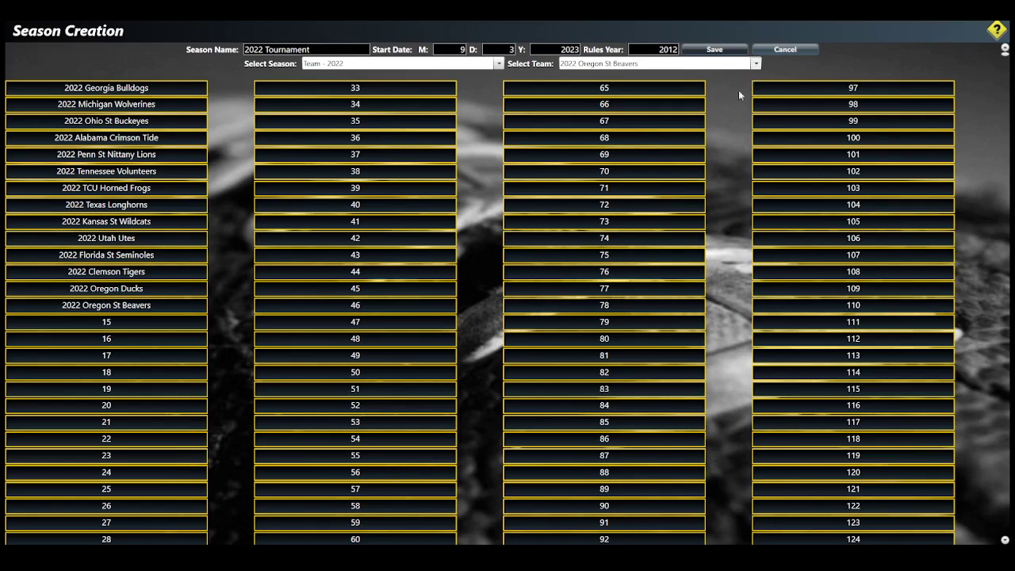
- Add the 2022 LSU, Mississippi St, USC, Washington, Tulane, Notre Dame and Louisville teams to slots 15 through 21
key(Down)
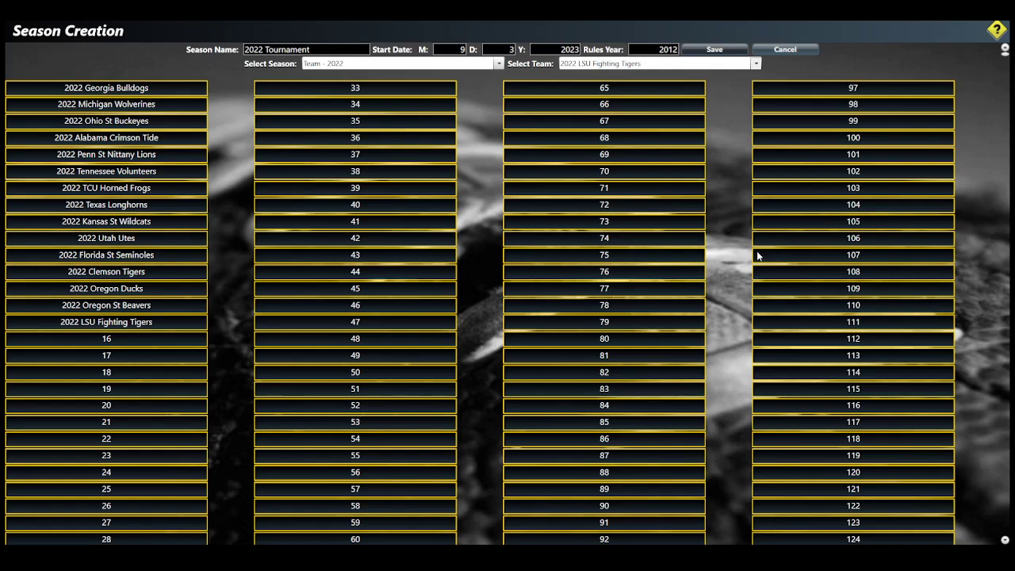
key(Down)
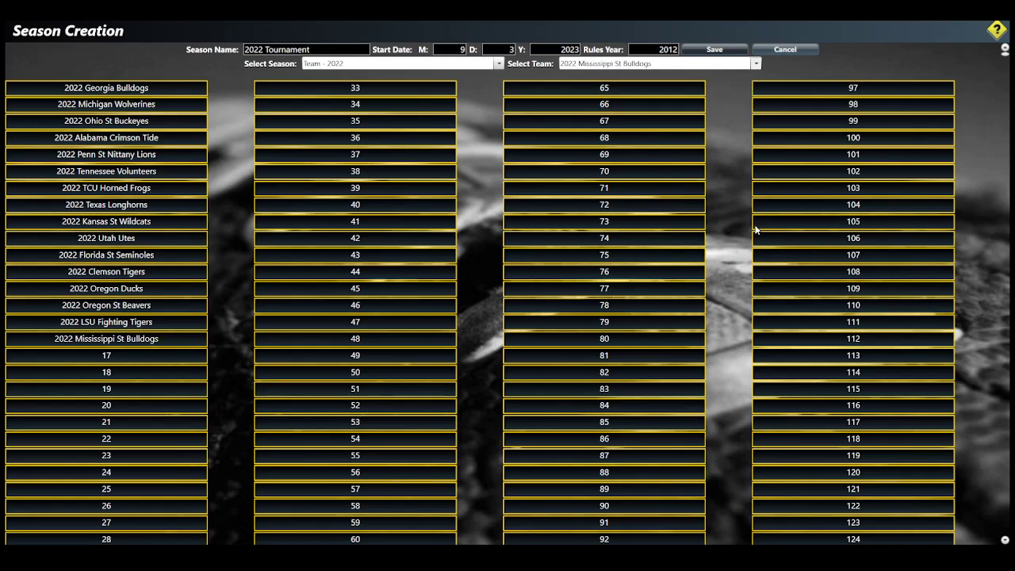
key(Down)
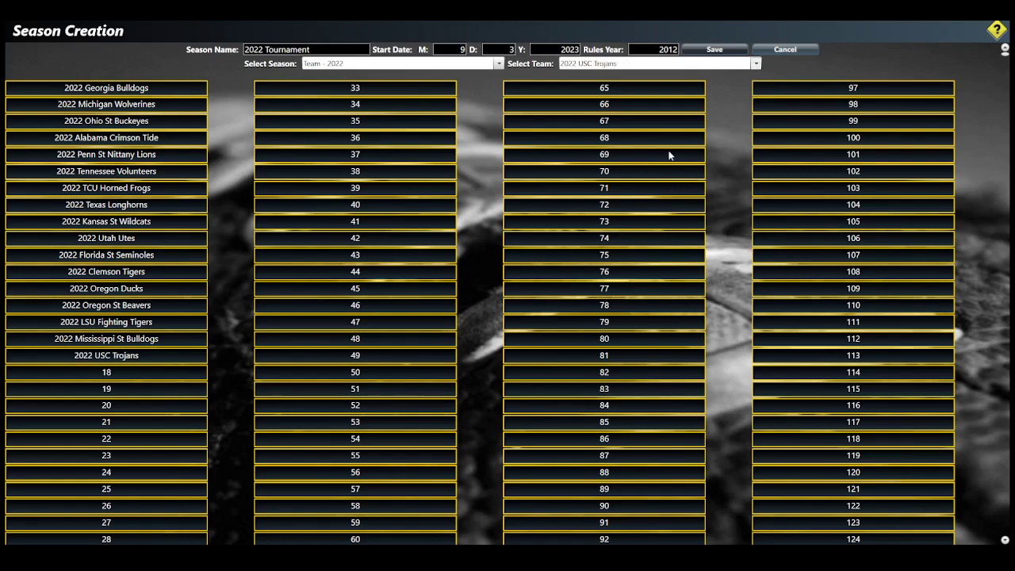
key(Down)
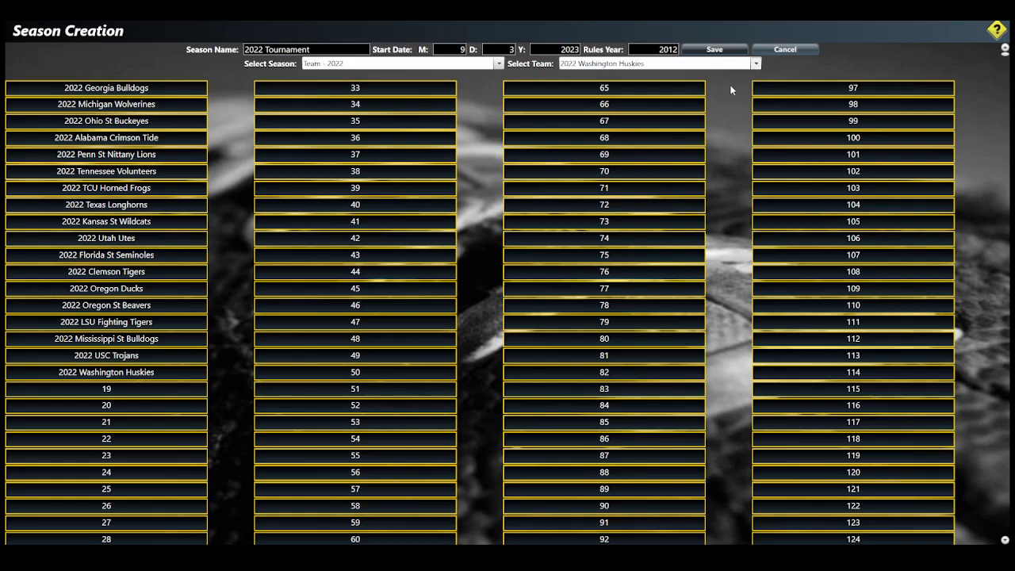
key(Down)
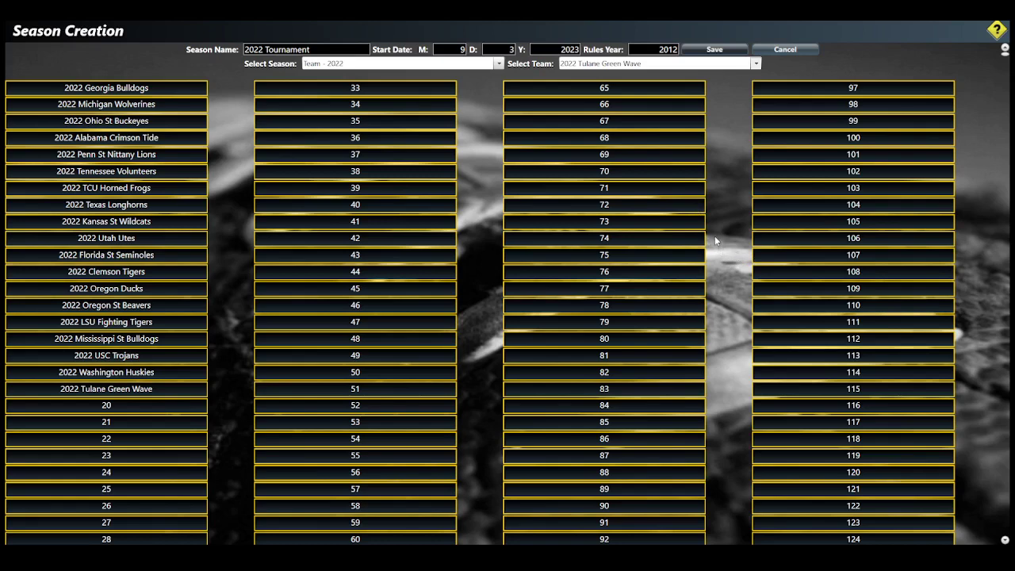
key(Down)
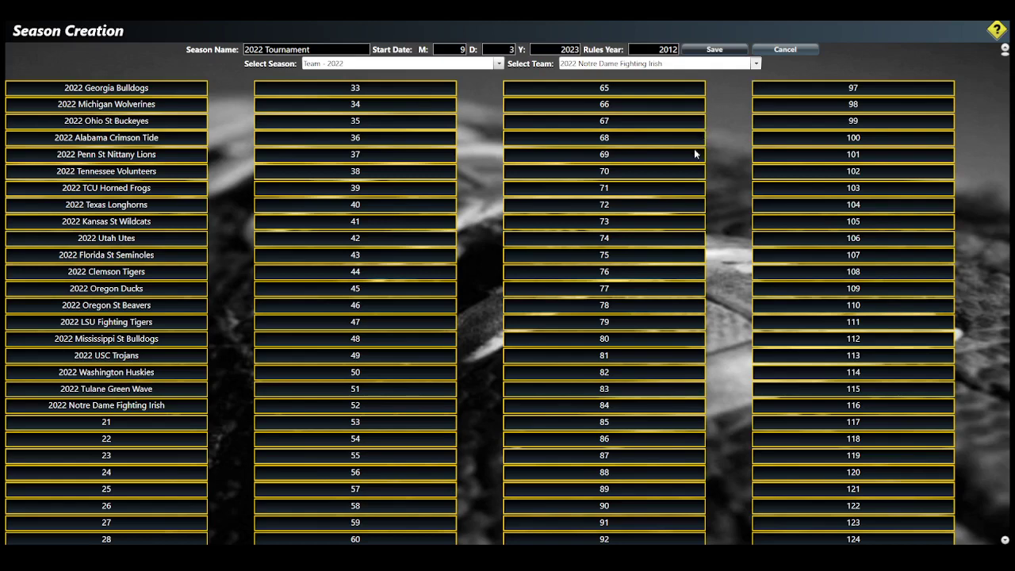
key(Down)
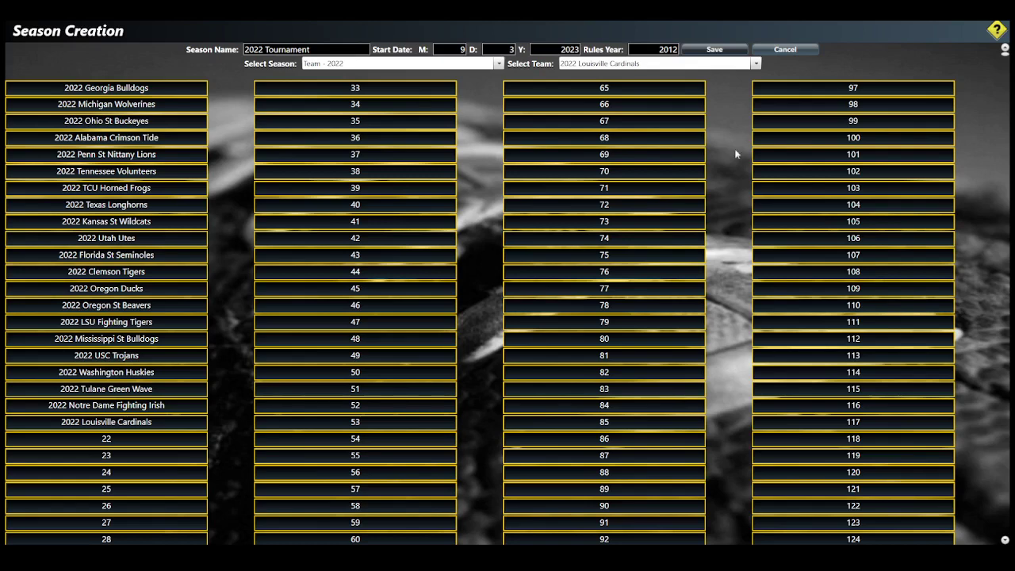
- Add the 2022 Illinois, Texas Tech, UCLA, Wake Forest, Oklahoma and Minnesota teams to slots 22 through 27
click(731, 93)
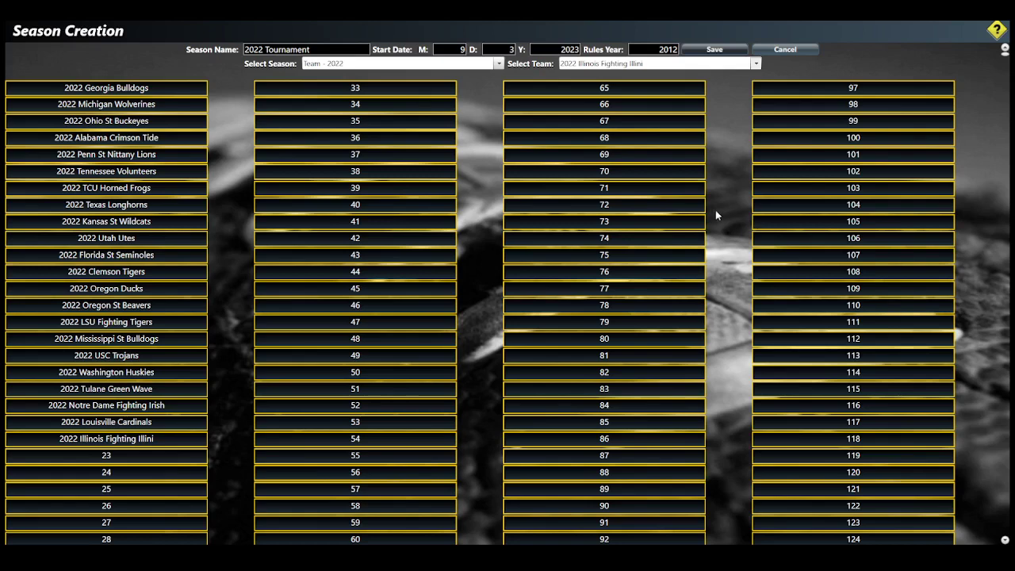
key(Down)
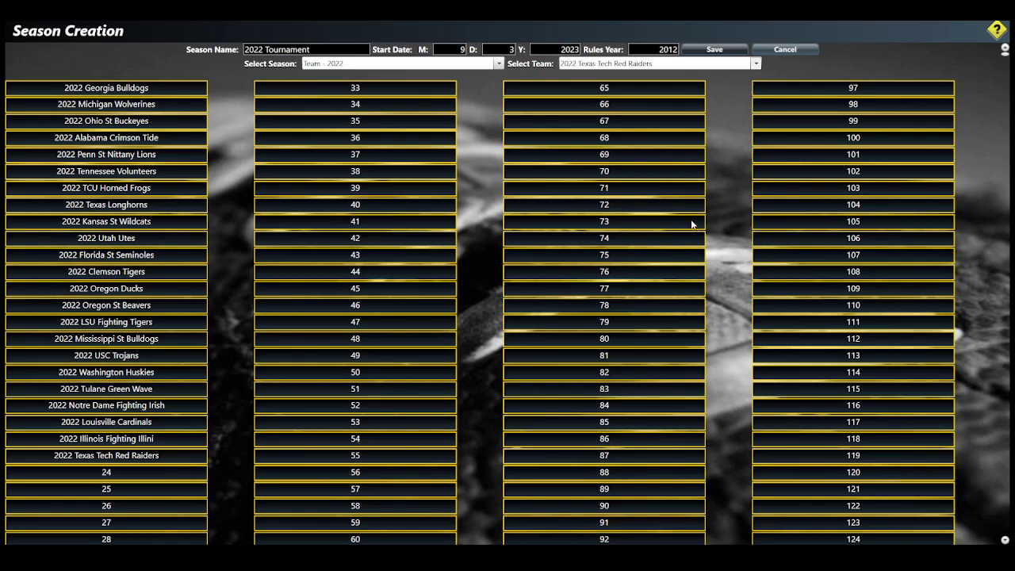
key(Down)
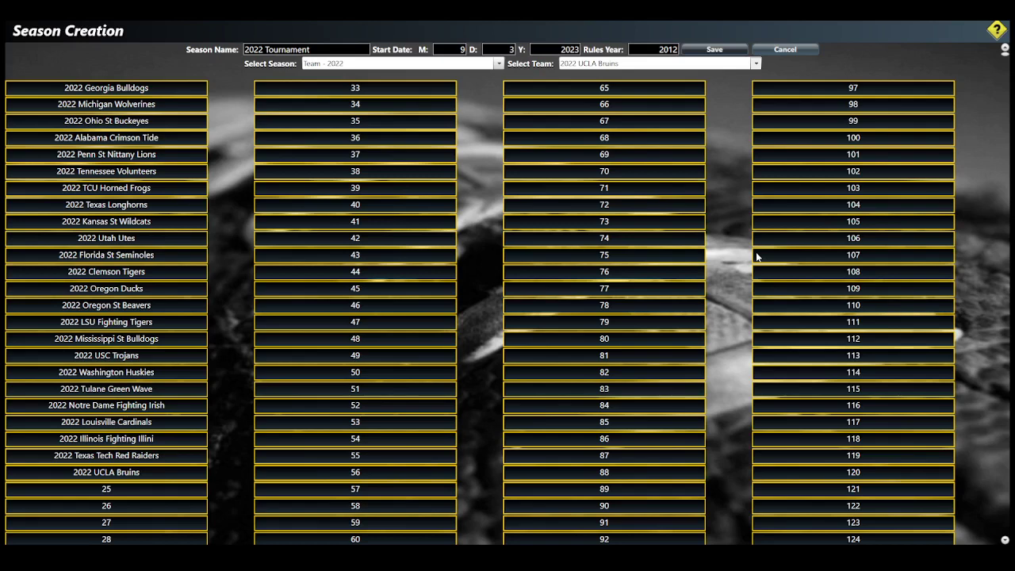
key(Down)
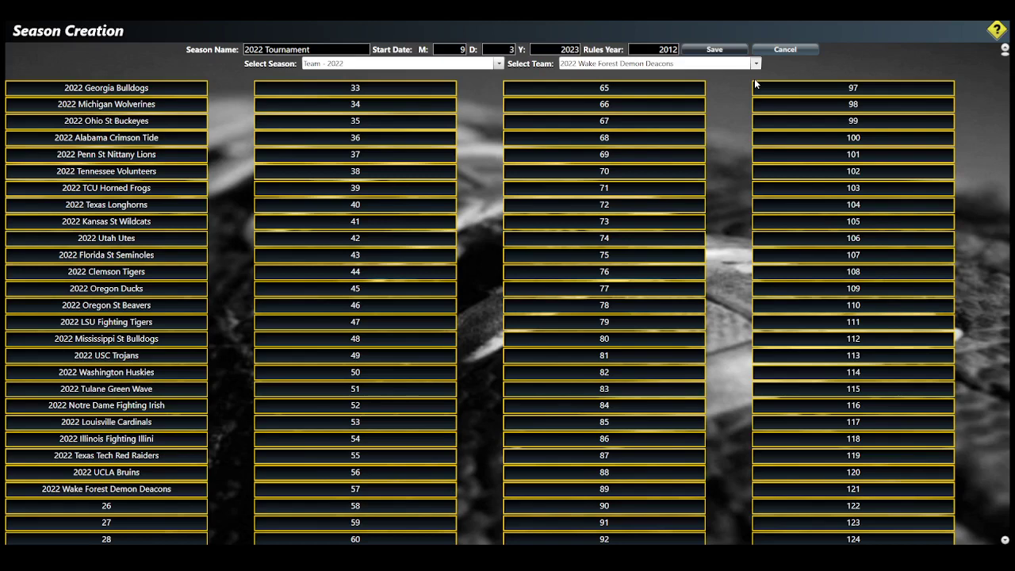
key(Down)
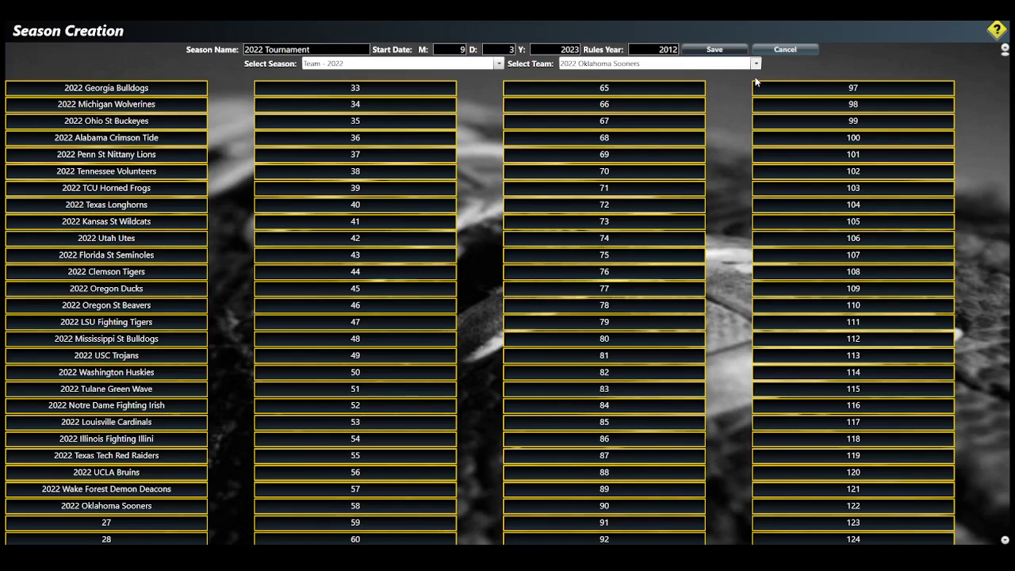
key(Down)
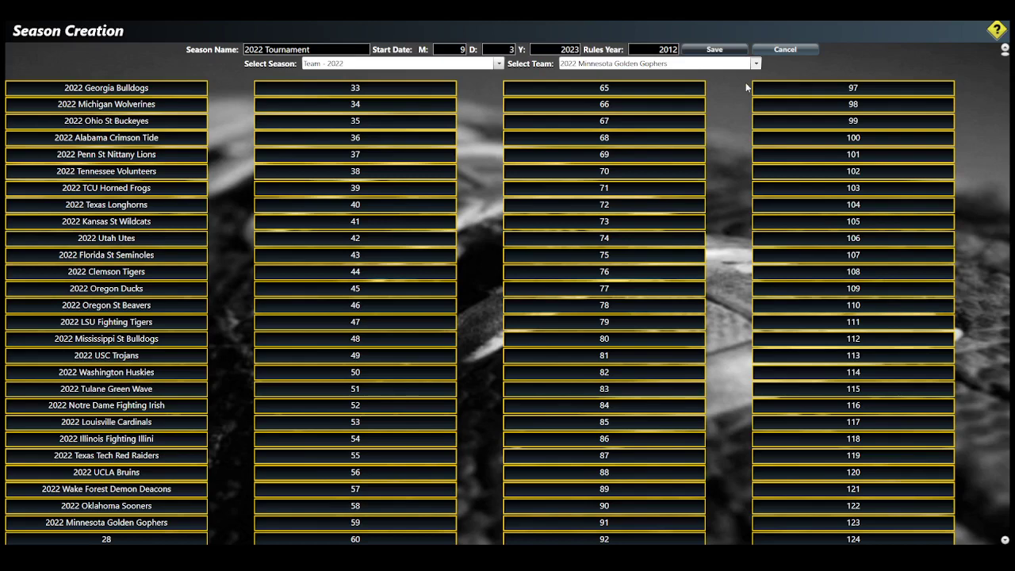
- Add the 2022 Mississippi Rebels, Iowa, Pittsburgh, Duke and South Carolina teams to slots 28 through 32
key(Down)
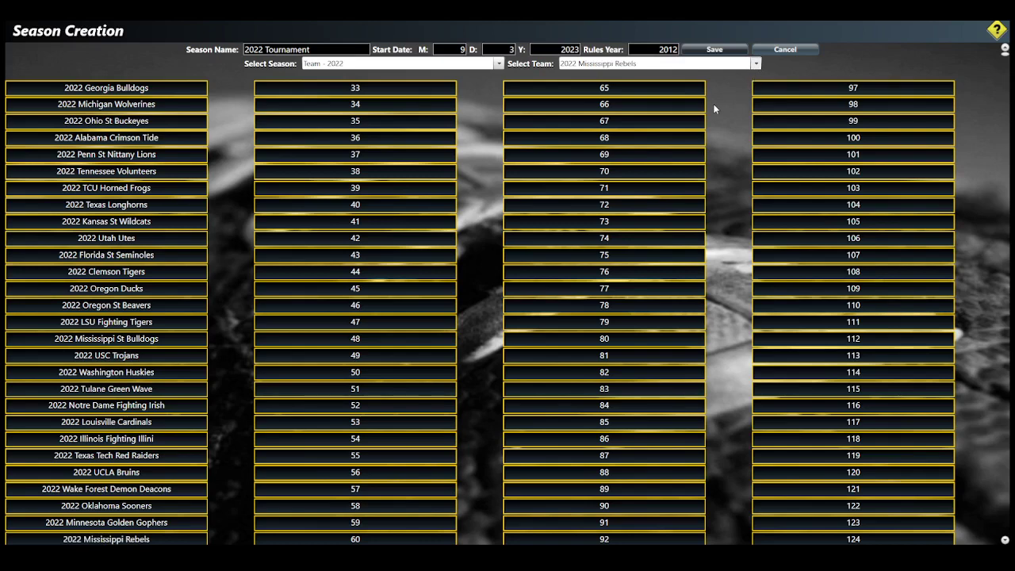
key(Down)
key(Down)
key(Down)
key(Down)
scroll(507, 293, down, 3)
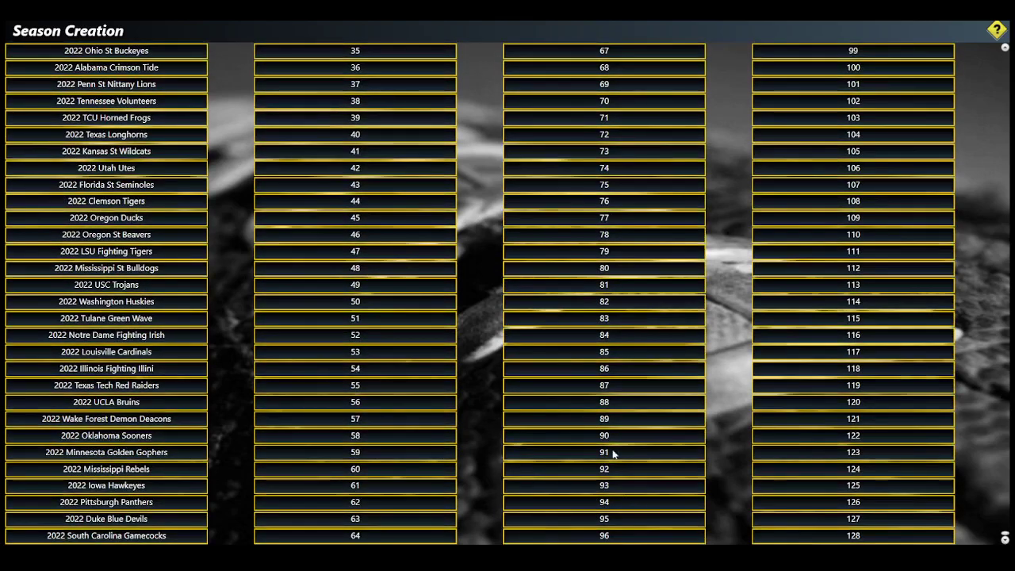
- Set the start date's day to 2 and save the new season
click(1005, 50)
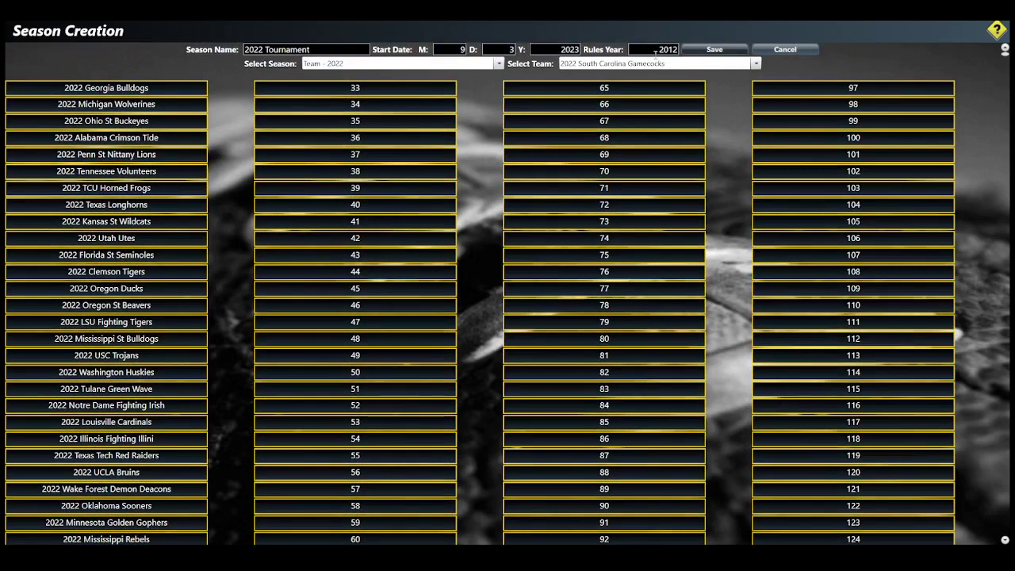
double_click(513, 49)
key(BackSpace)
text(2)
click(718, 49)
click(506, 337)
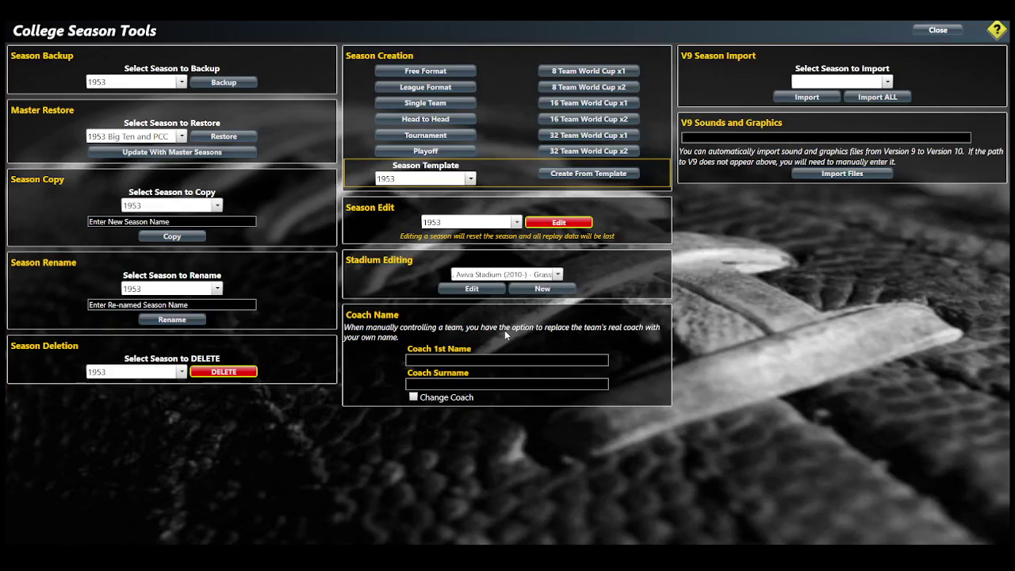
- Leave the college season tools and open the existing 2022 Tournament season to show its schedule
click(938, 29)
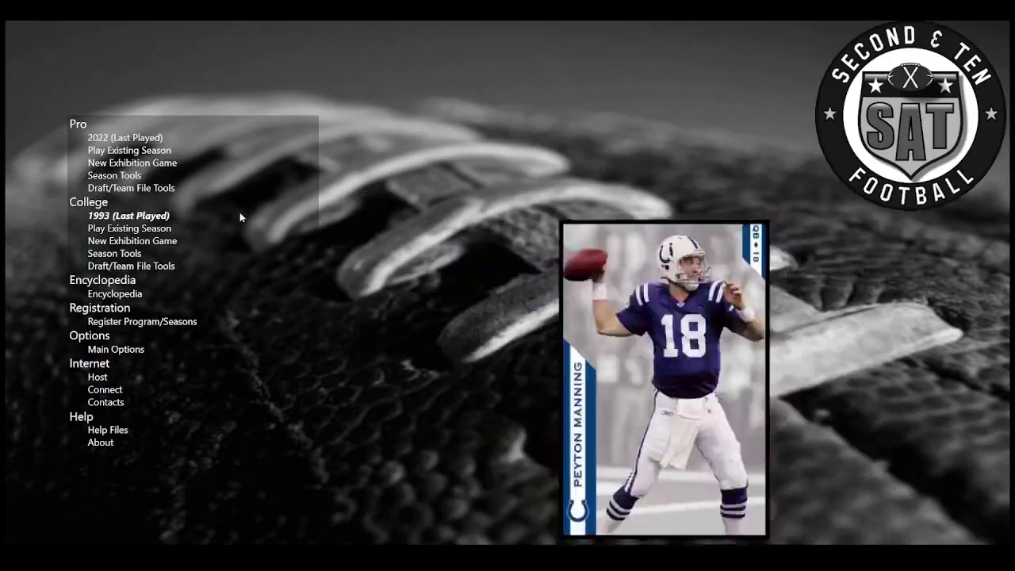
click(163, 230)
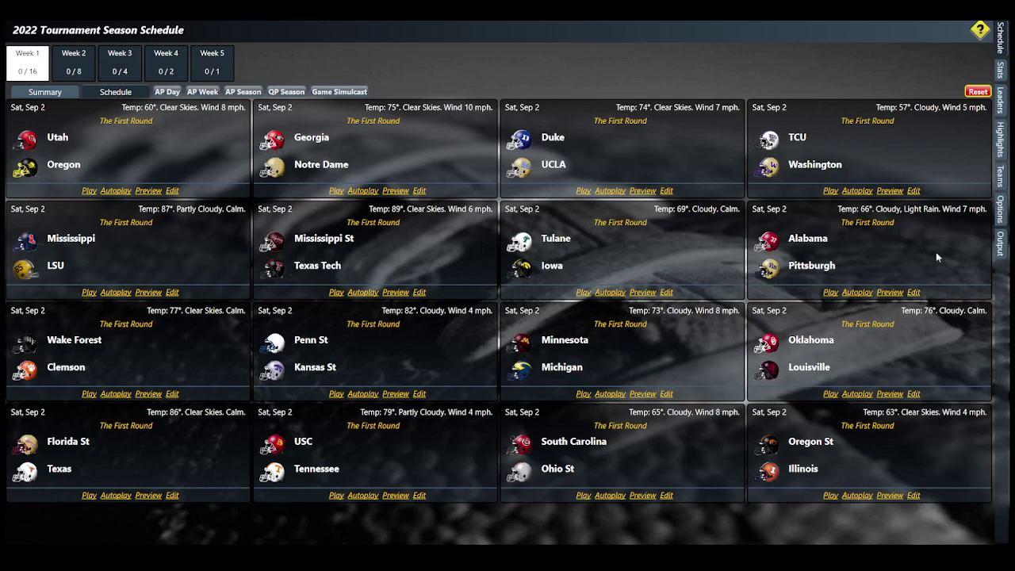
- Change LSU's team nickname to Tigers in the season's team settings and return to the schedule
click(1001, 212)
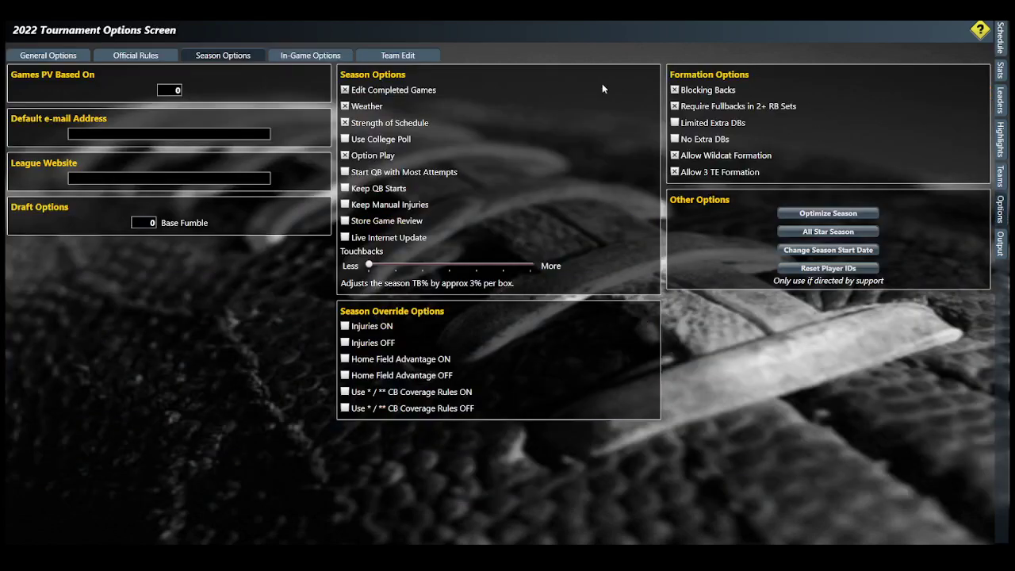
click(416, 55)
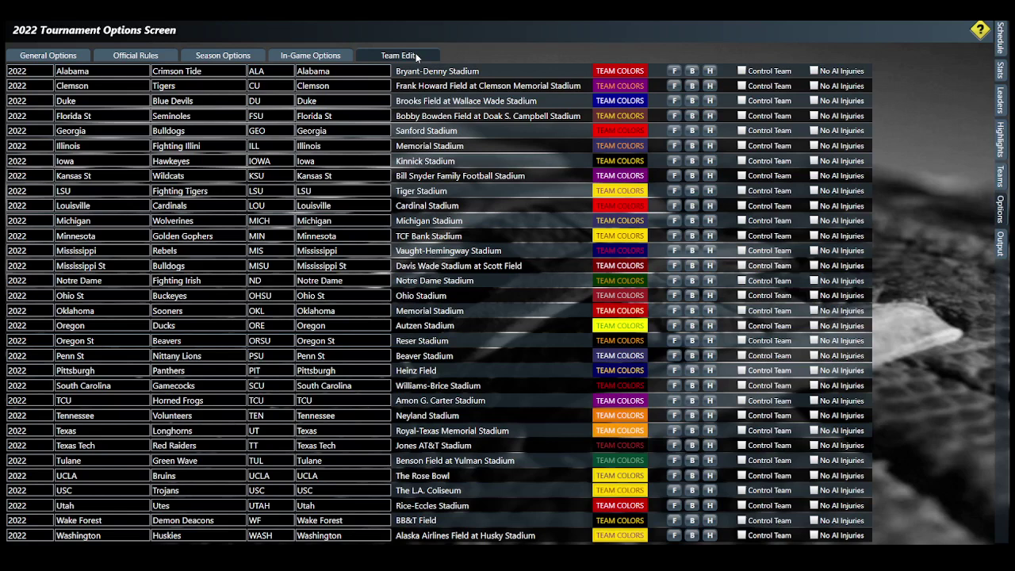
click(220, 195)
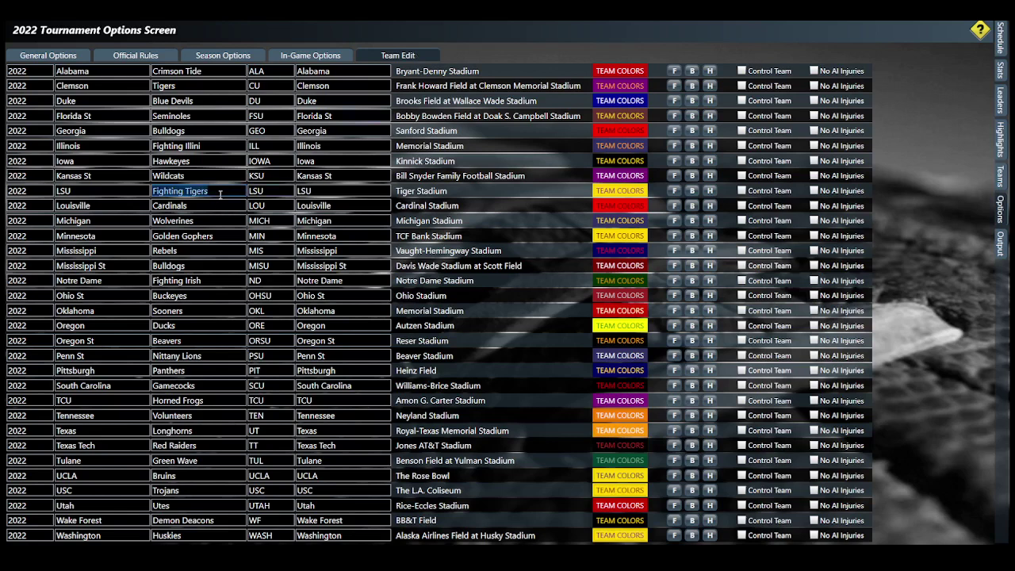
key(BackSpace)
text(Ti)
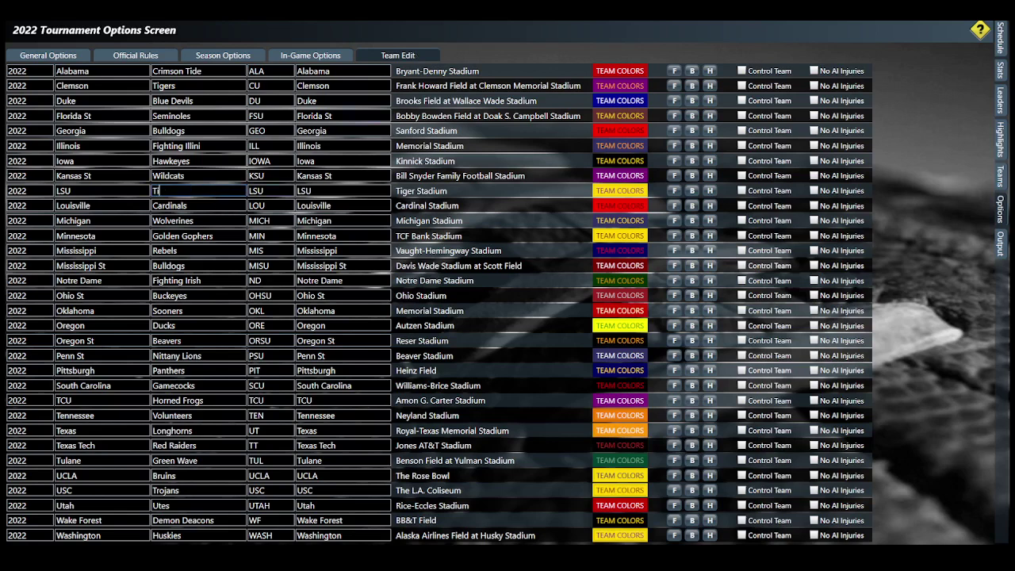
text(gers)
click(1001, 38)
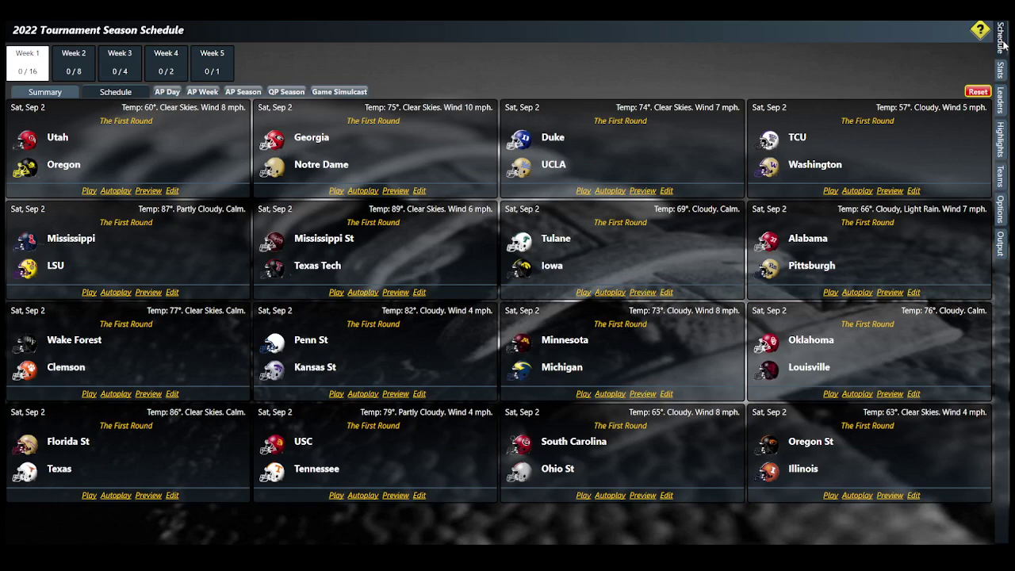
- Turn on the Home Field Advantage ON override and Start QB with Most Attempts in the season options, and return to the schedule
click(1004, 208)
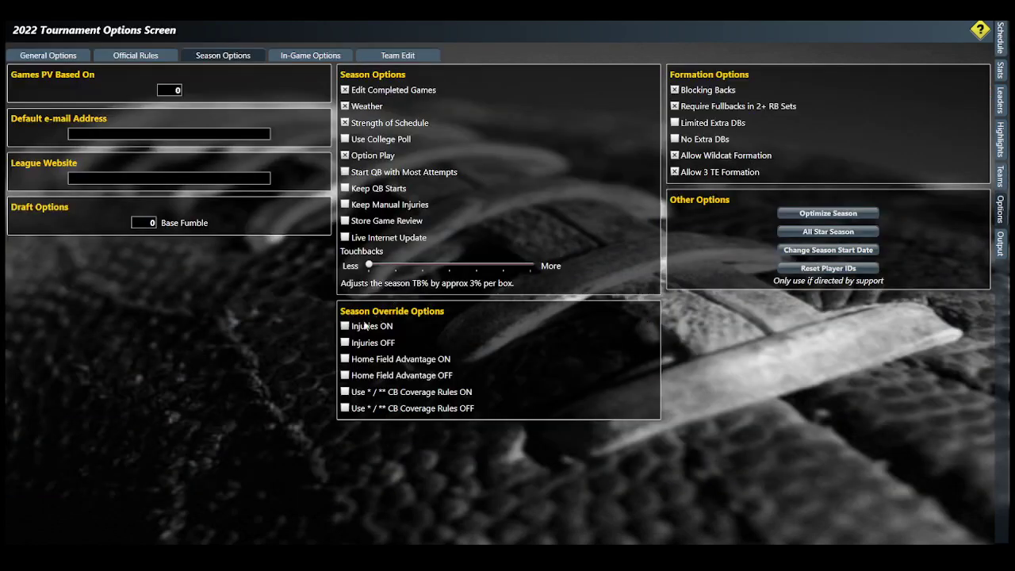
click(345, 359)
click(345, 173)
click(1004, 41)
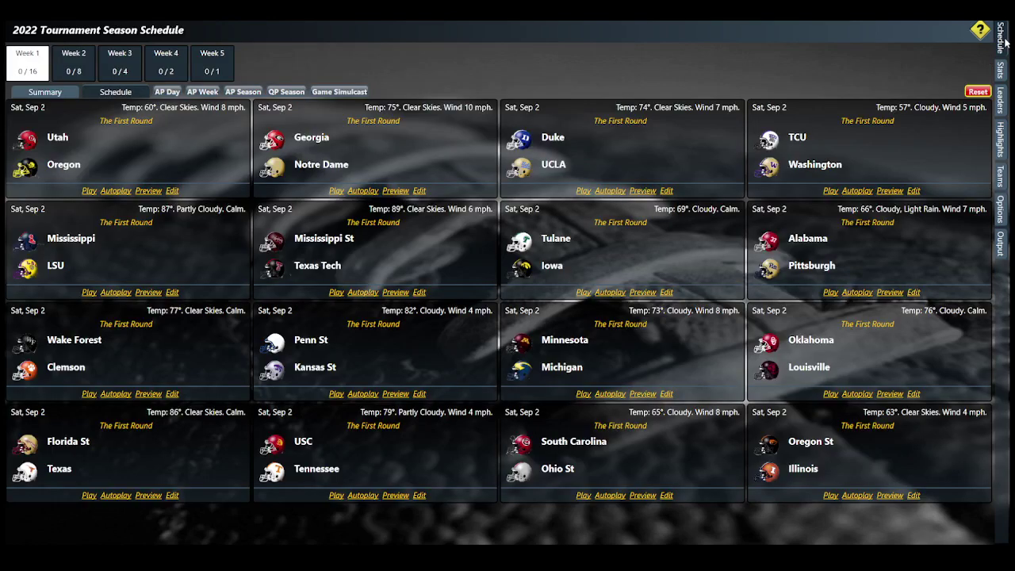